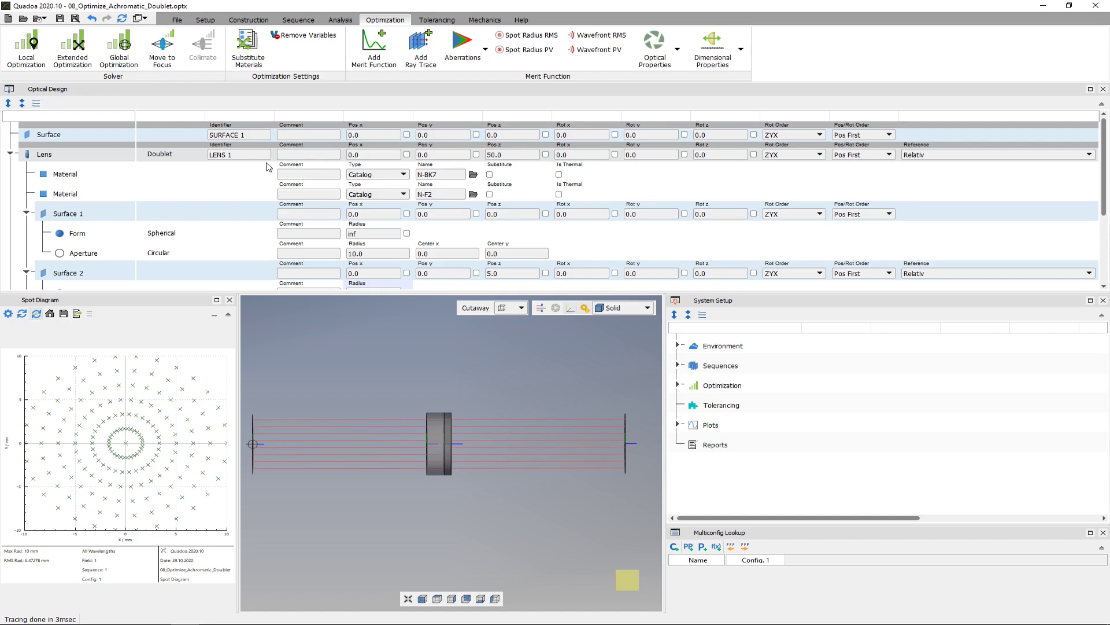
Flag the radii of Surfaces 1, 2 and 3 and the image surface's z position as variables.
click(406, 234)
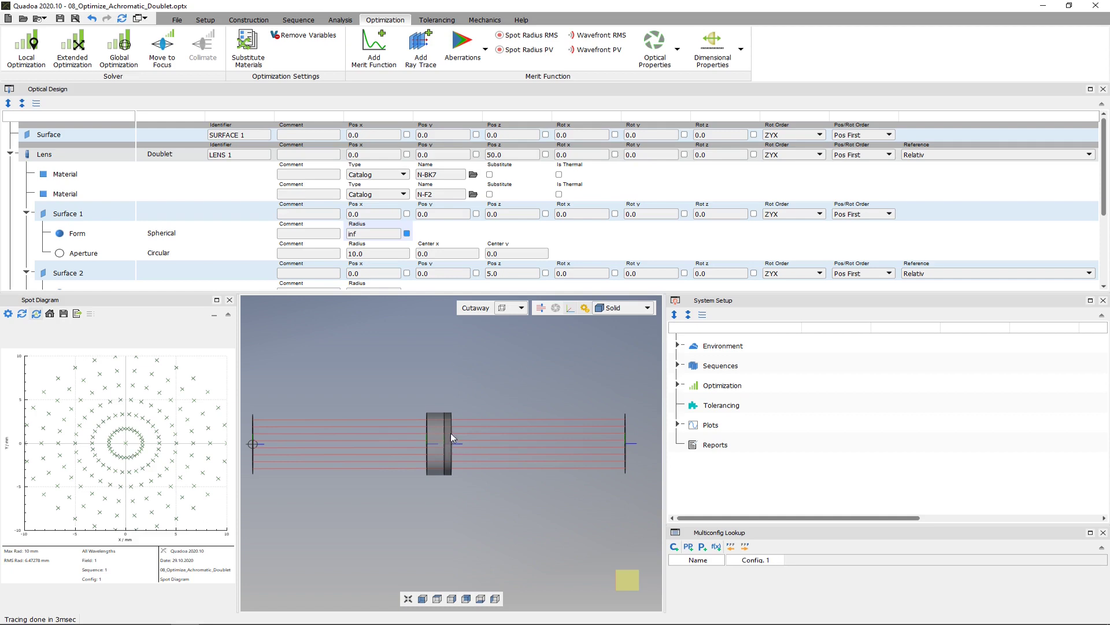
scroll(408, 251, down, 1)
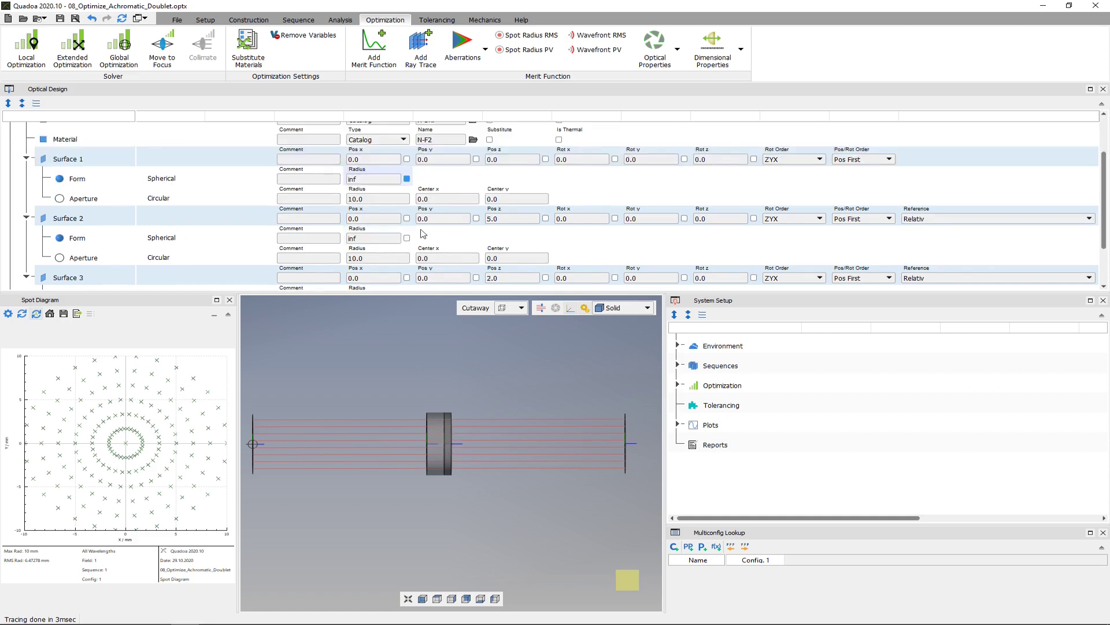
click(406, 238)
scroll(408, 243, down, 1)
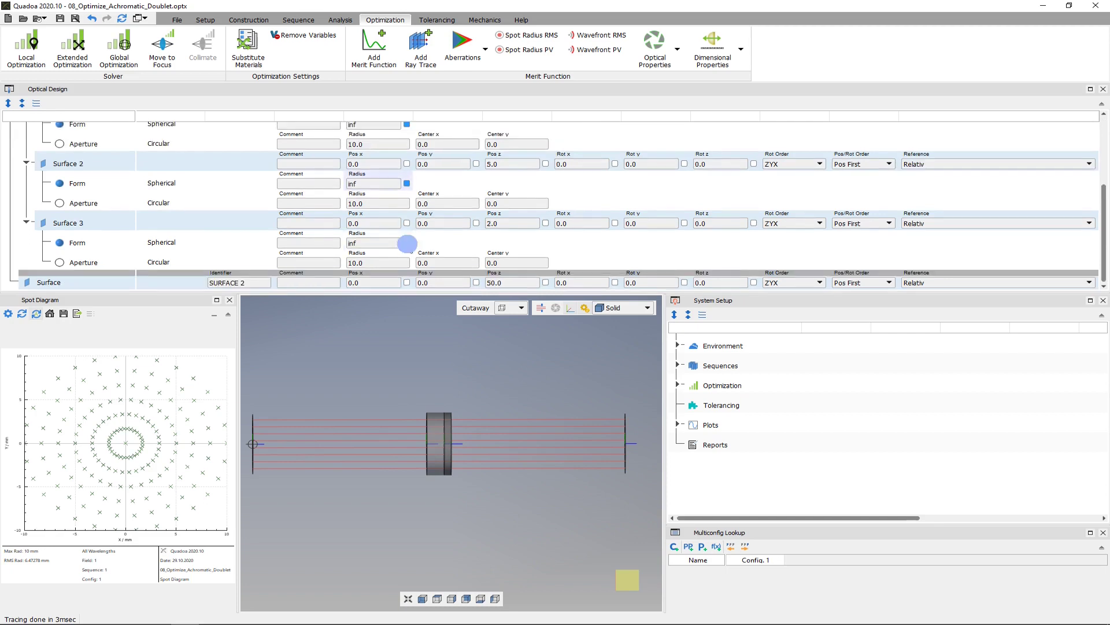
click(407, 244)
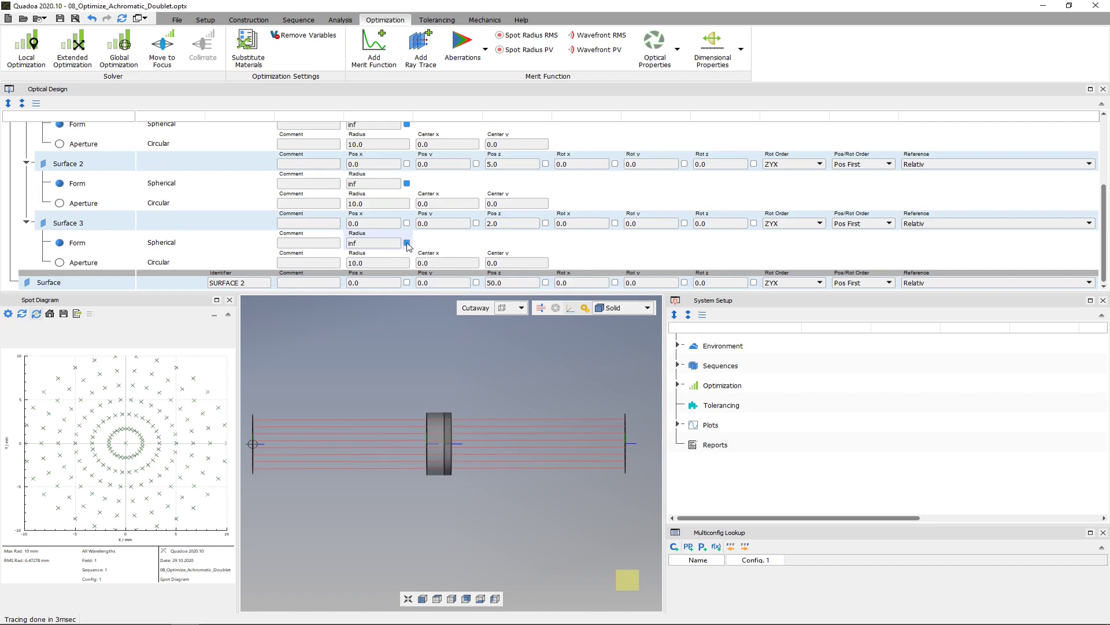
click(545, 283)
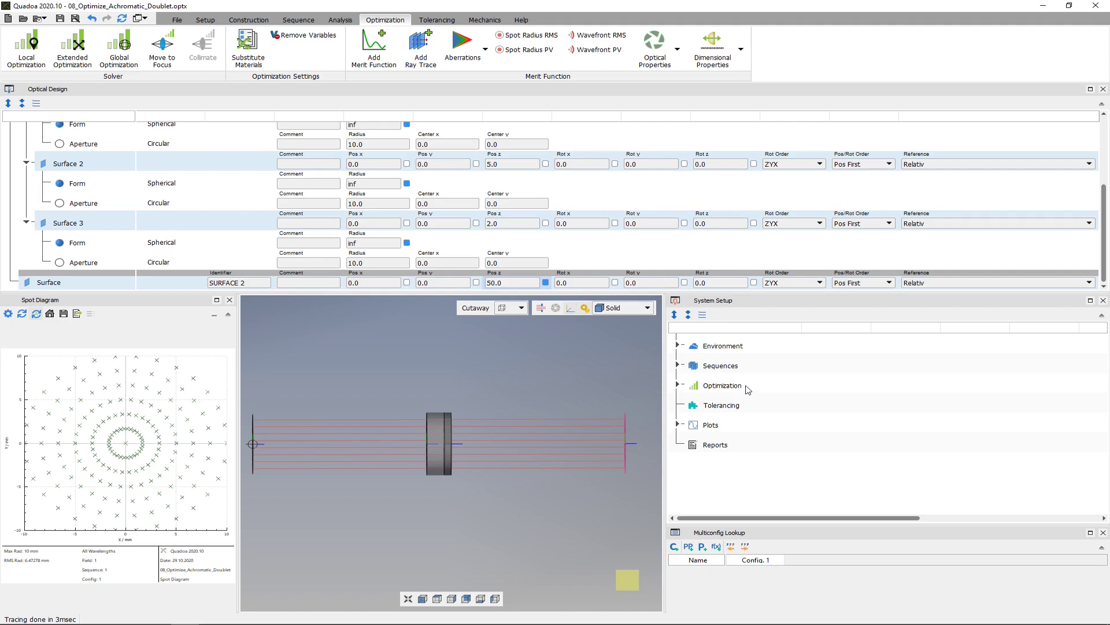
Add Merit Function 1 under Optimization and expand it to show its ray trace, goals and constraints.
right_click(747, 390)
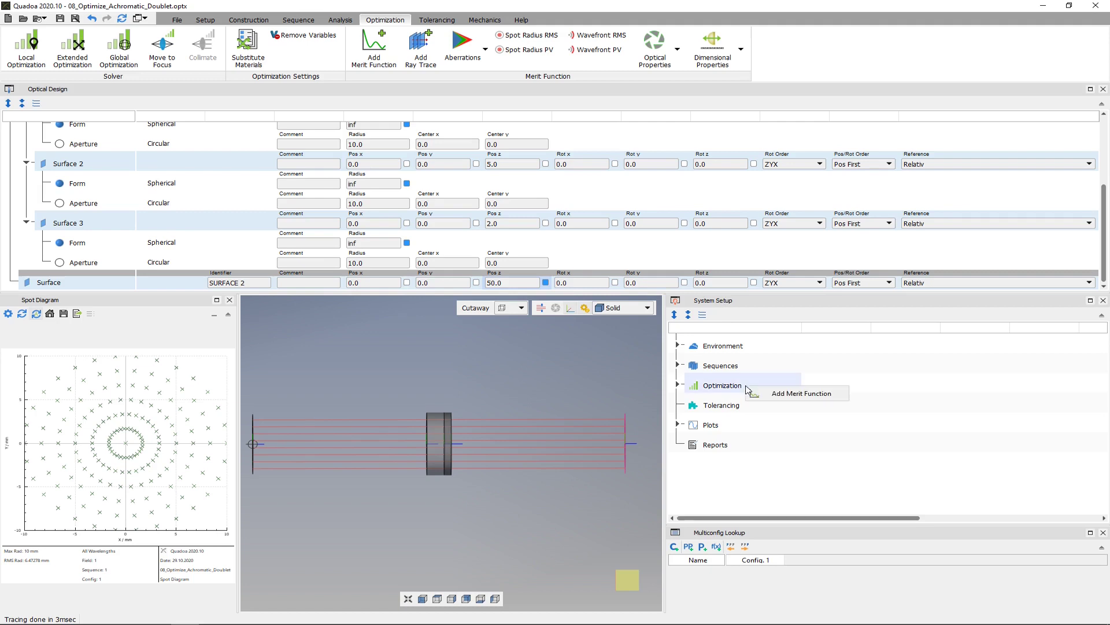
click(801, 395)
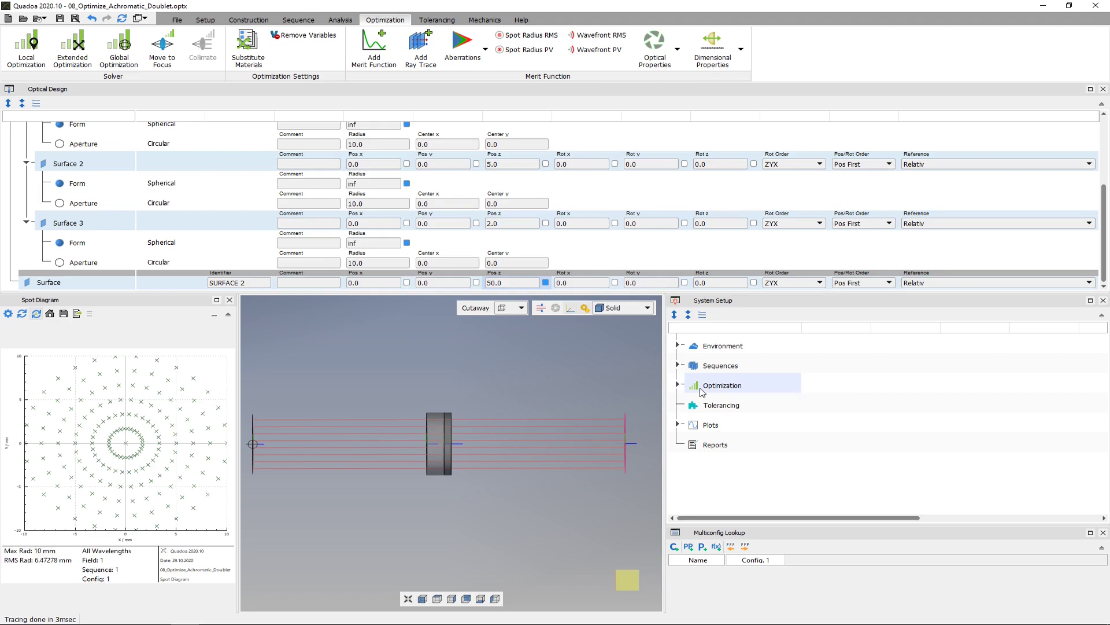
click(678, 387)
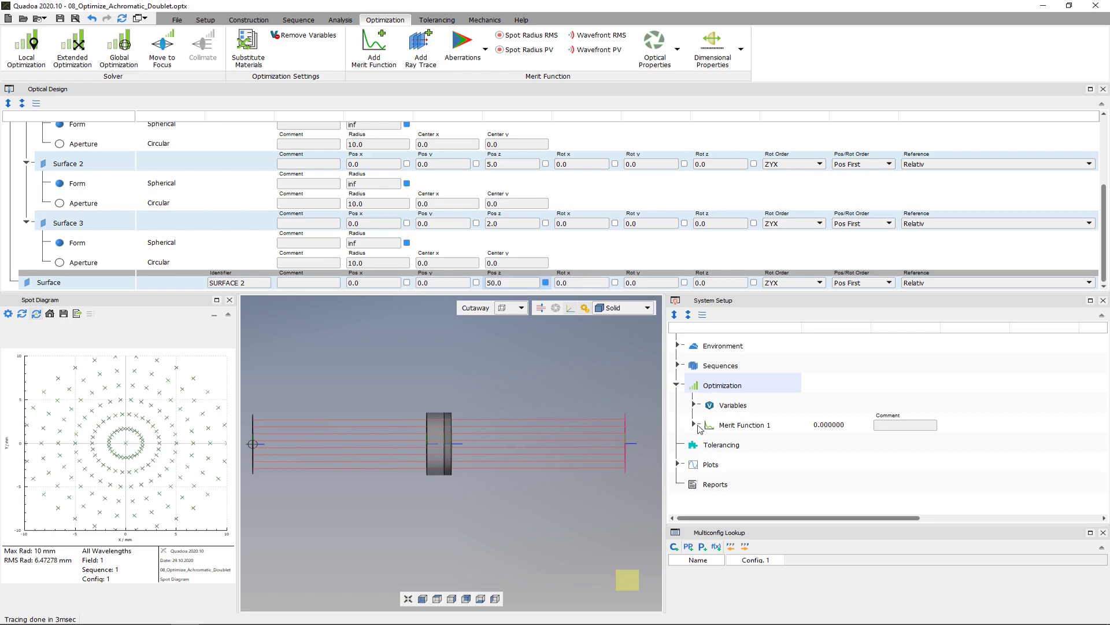
click(694, 425)
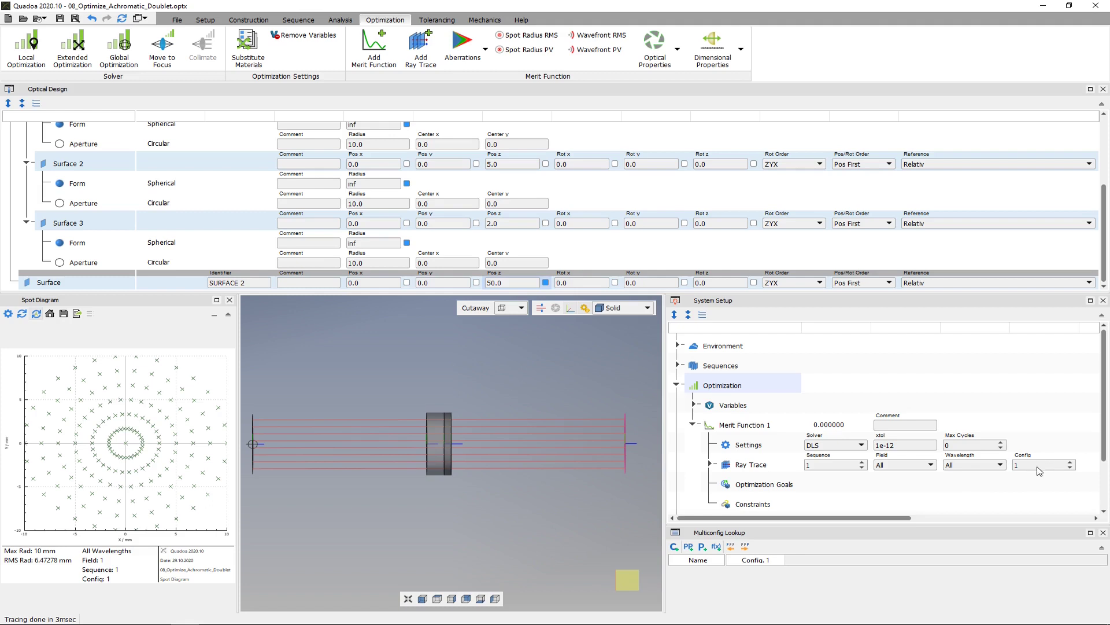
Add a Spot Radius RMS goal to the ray trace, targeting 0 with weight 1.
right_click(756, 468)
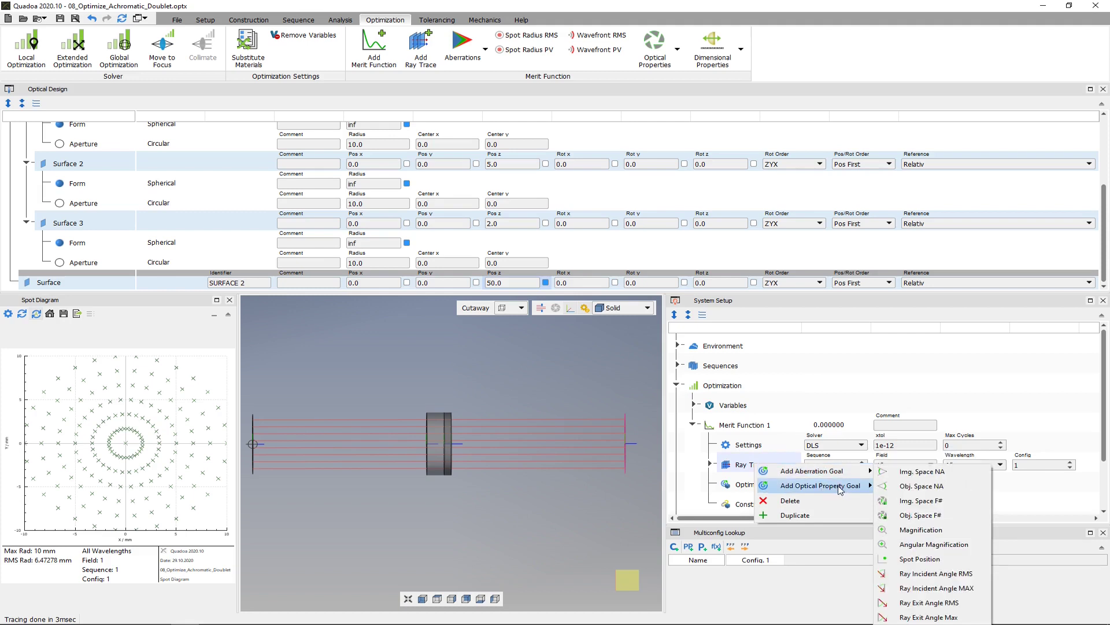
mouse_move(812, 470)
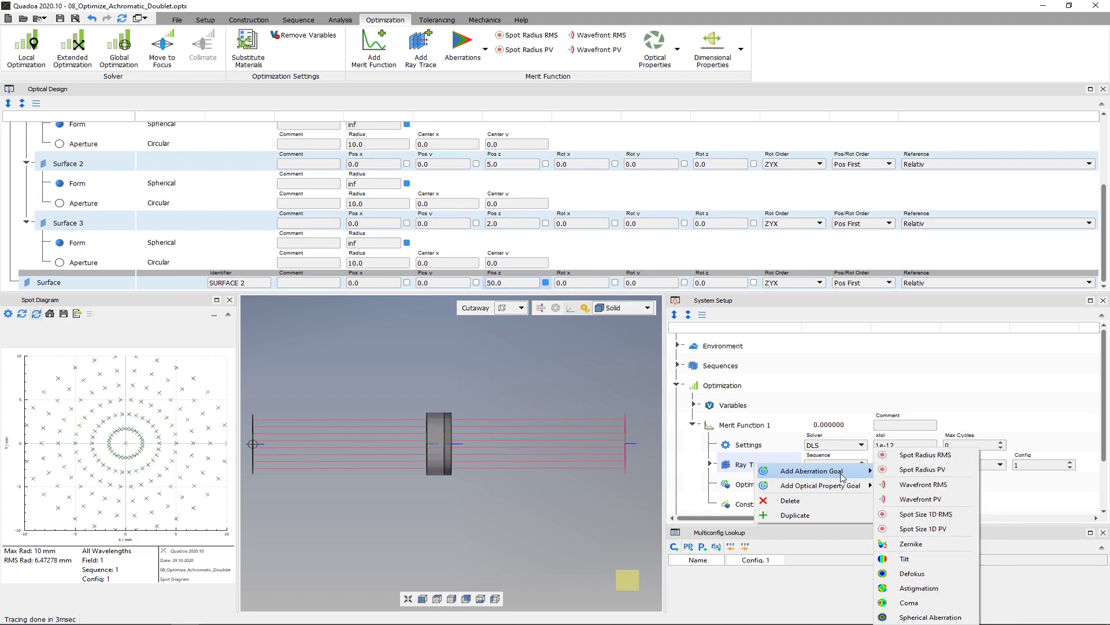
click(928, 461)
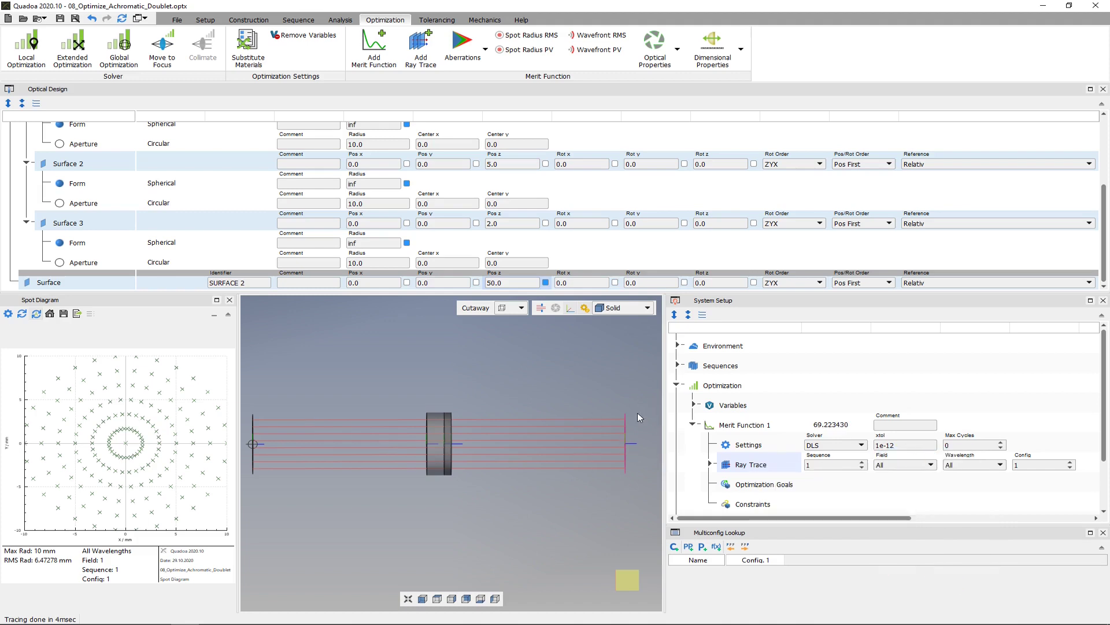
double_click(760, 468)
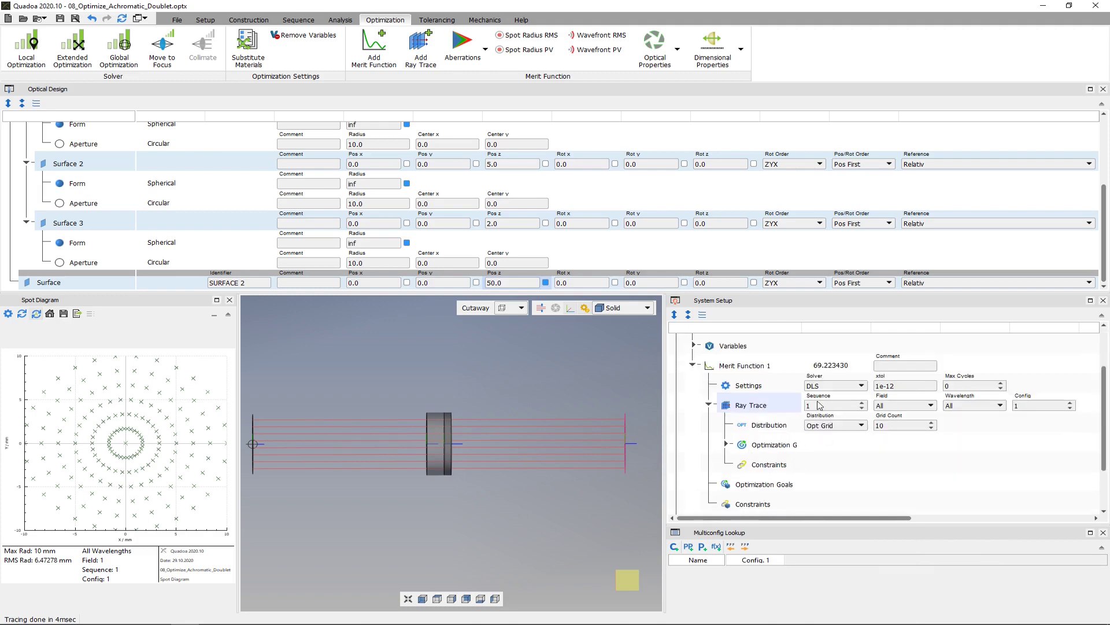
drag(803, 328, 825, 330)
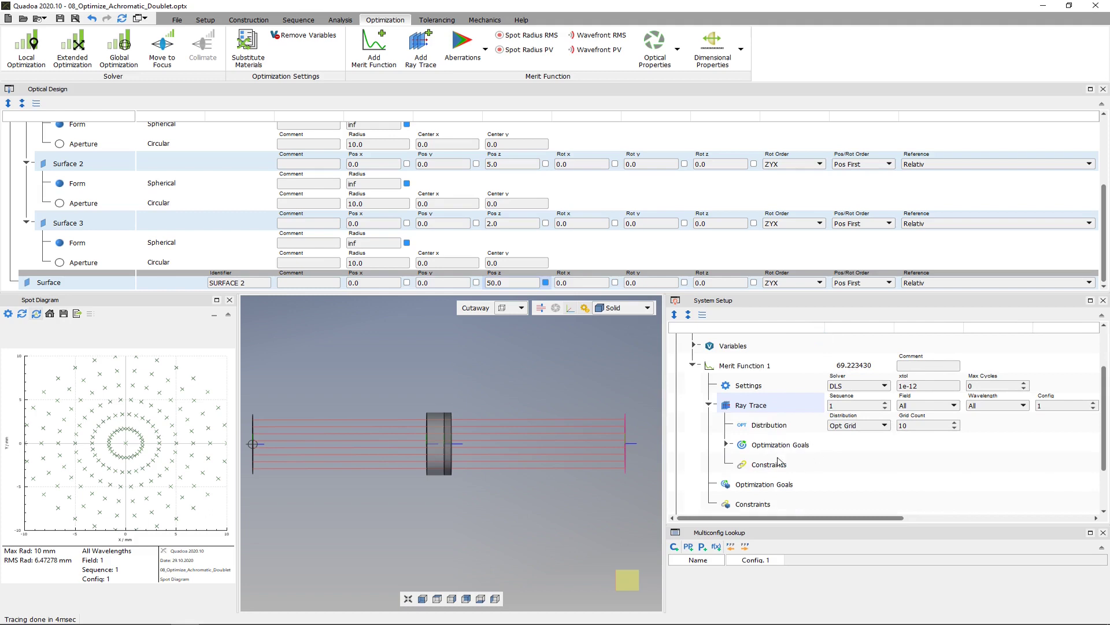
click(728, 445)
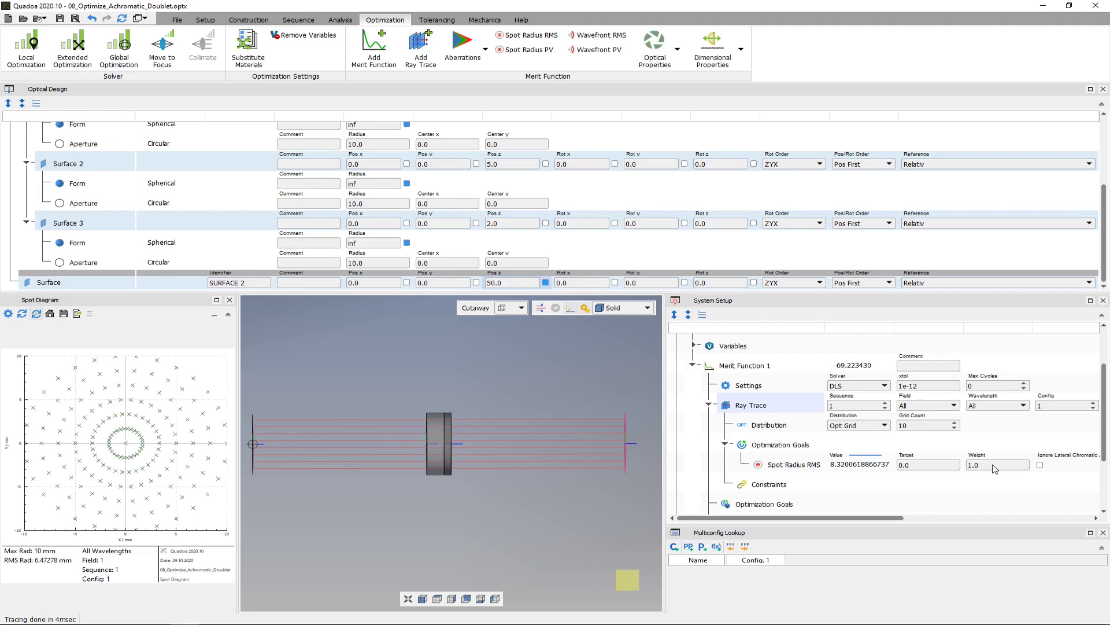
Add an Img. Space NA constraint to the ray trace with target 0.2.
right_click(767, 487)
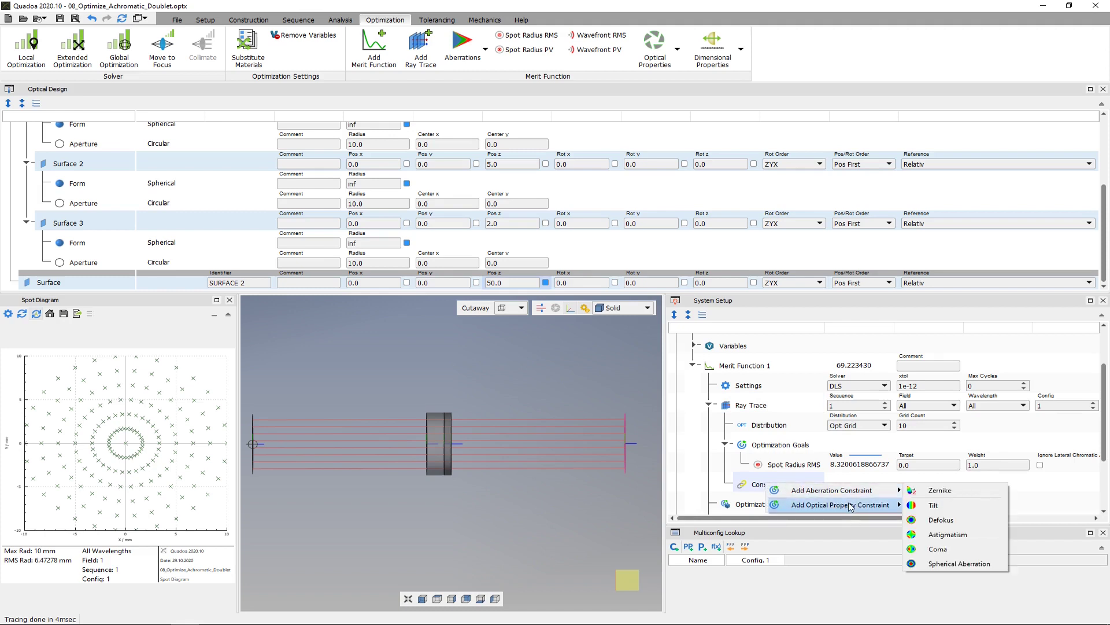
mouse_move(840, 505)
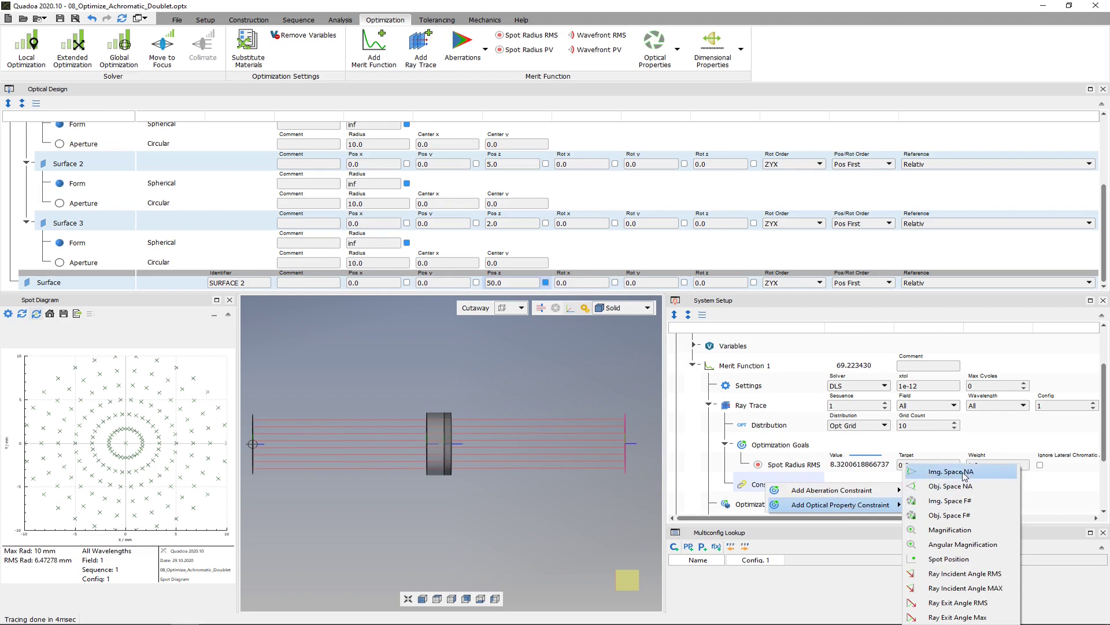
click(987, 473)
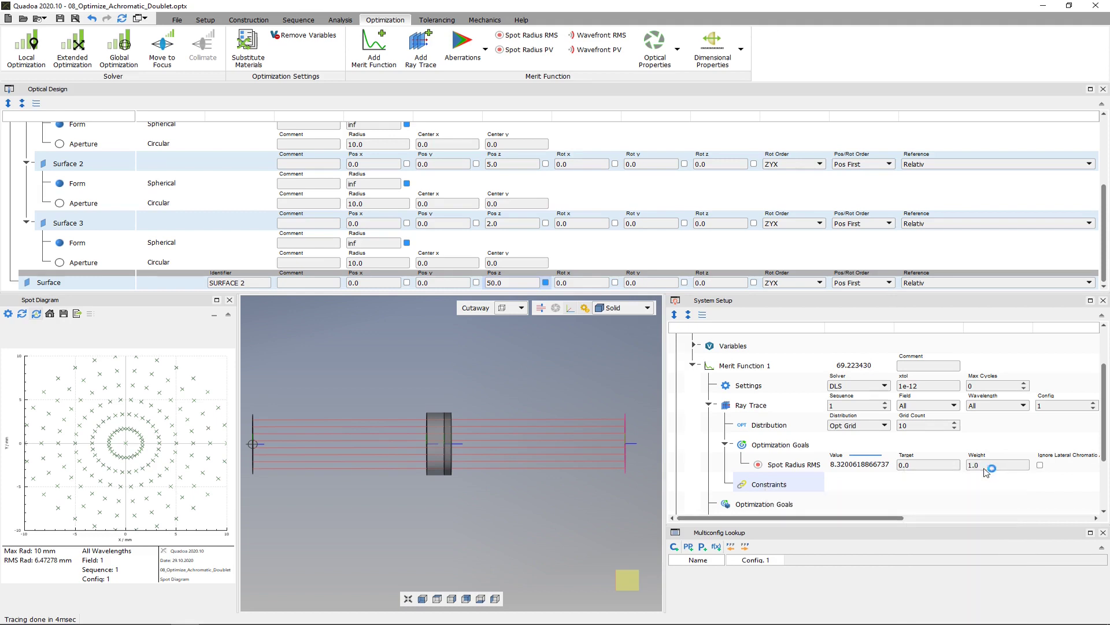
scroll(833, 456, down, 1)
click(727, 424)
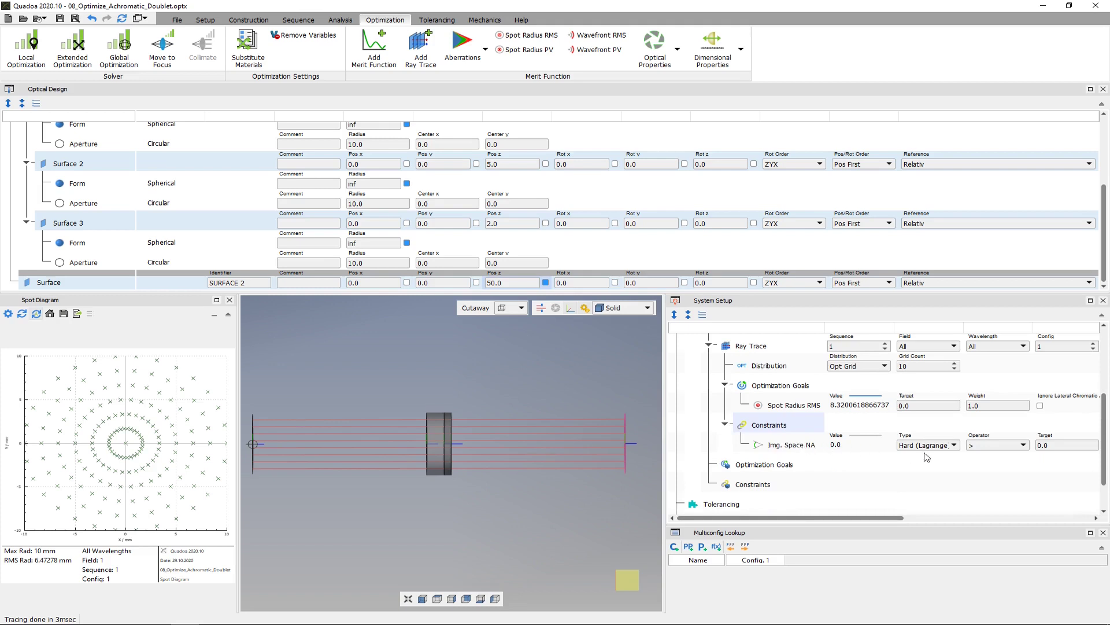
click(1061, 447)
text(0,2)
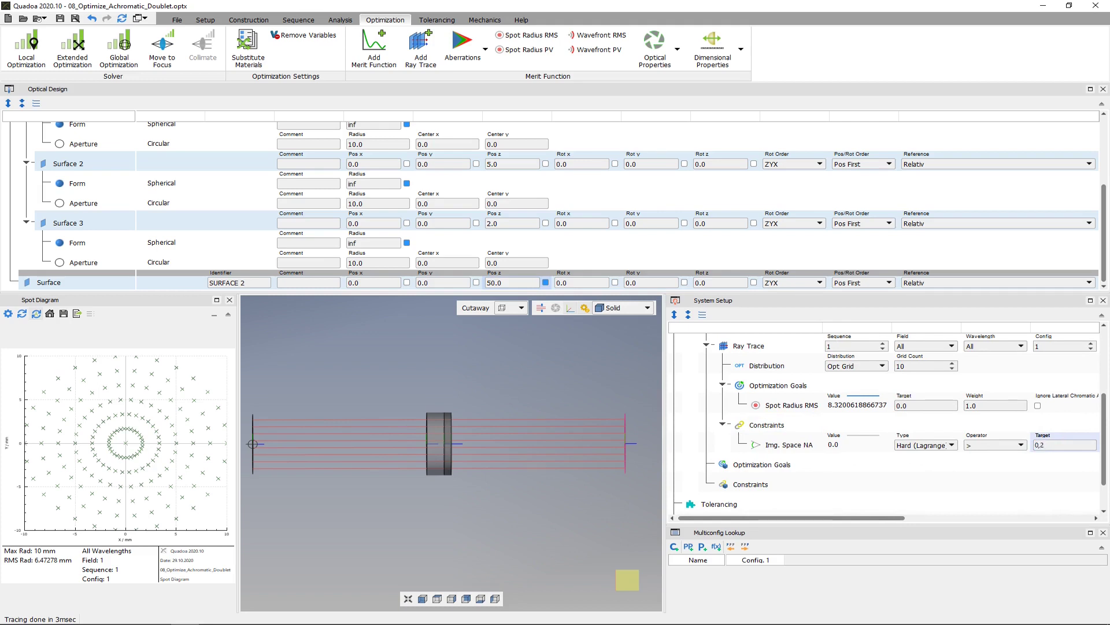
key(Return)
right_click(775, 486)
mouse_move(855, 490)
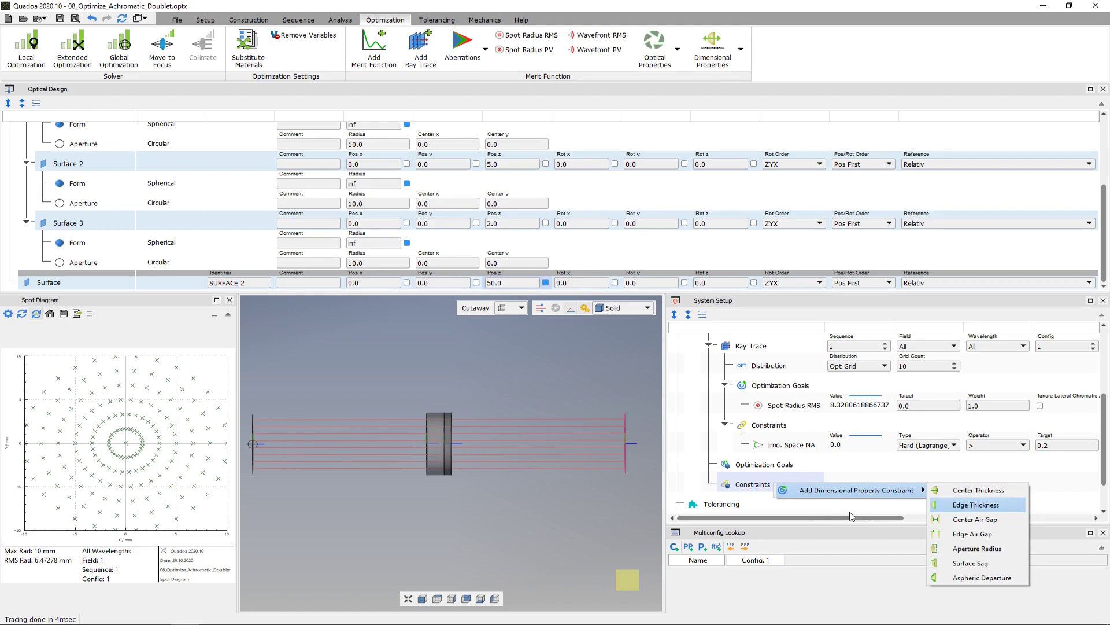
key(Escape)
key(Escape)
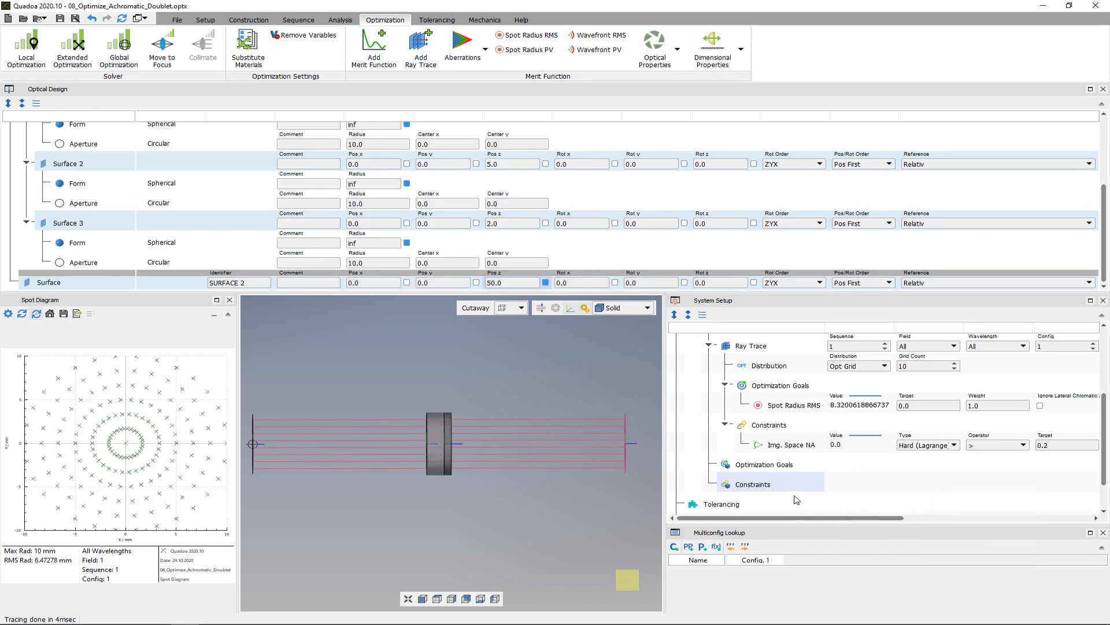
scroll(800, 495, up, 3)
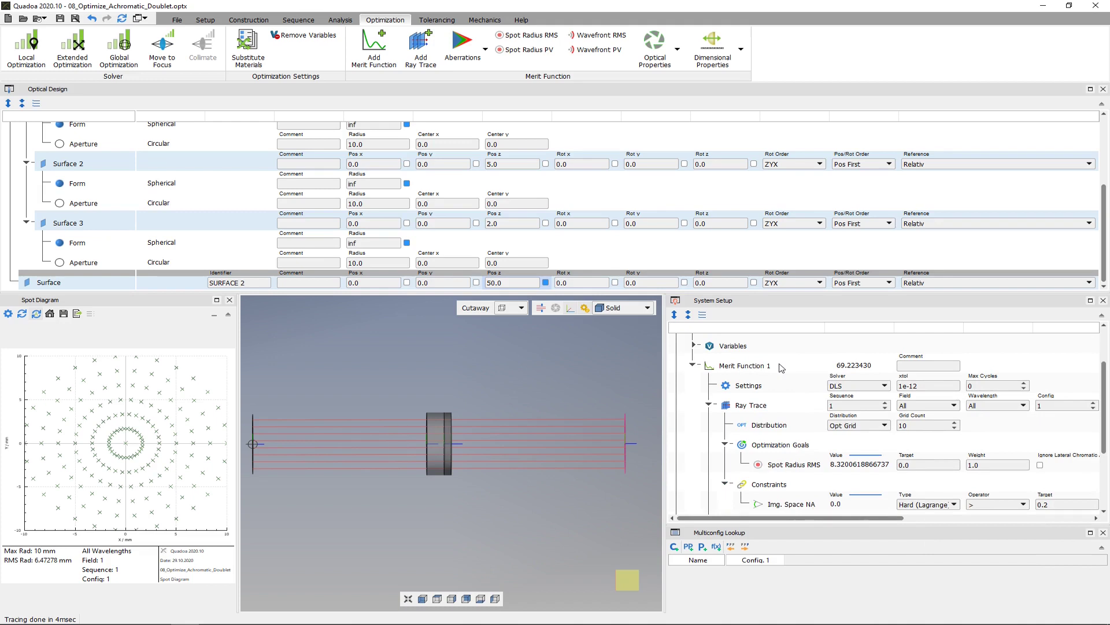
Set up local optimization on Merit 1, updating the 3D view and plots.
click(46, 61)
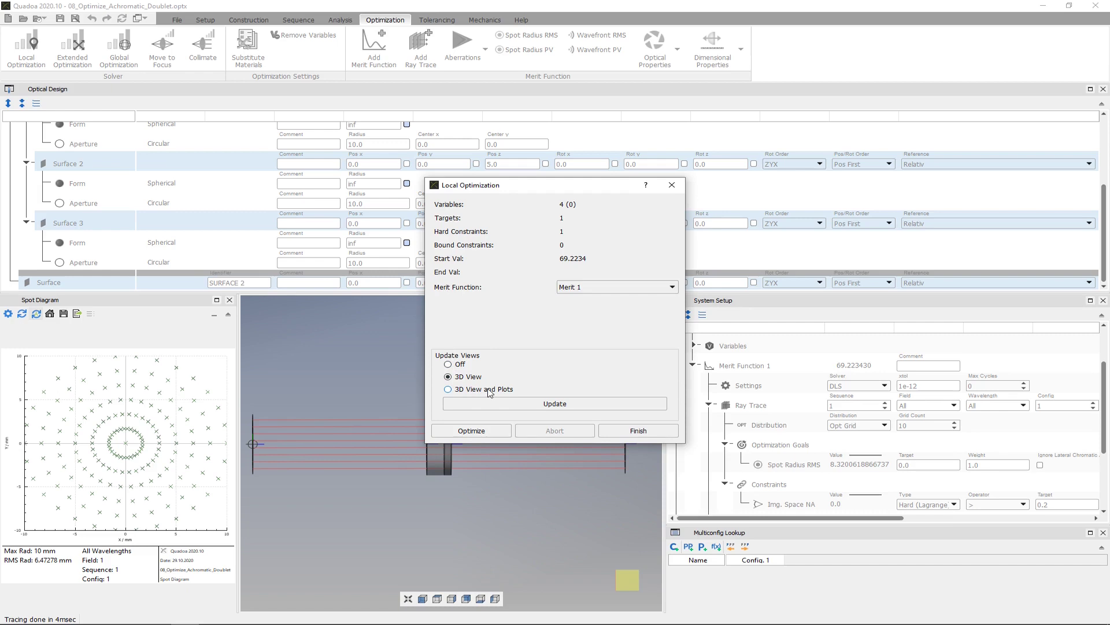
click(477, 391)
Run the optimization to bring the merit from 69.2234 down to 0.000062, then close the dialog.
click(485, 431)
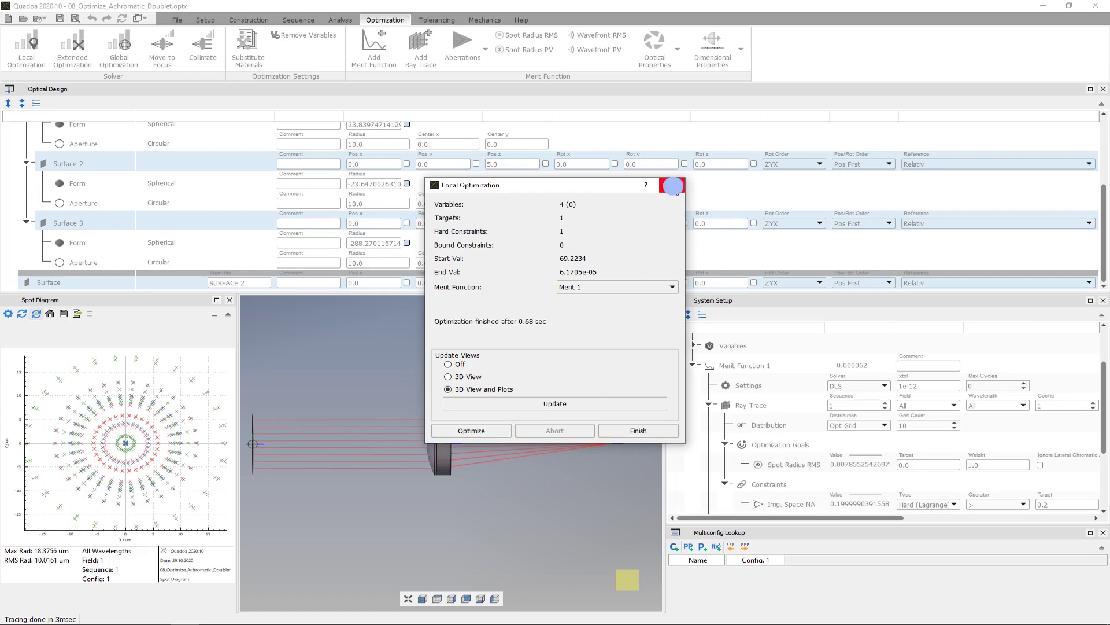
click(672, 185)
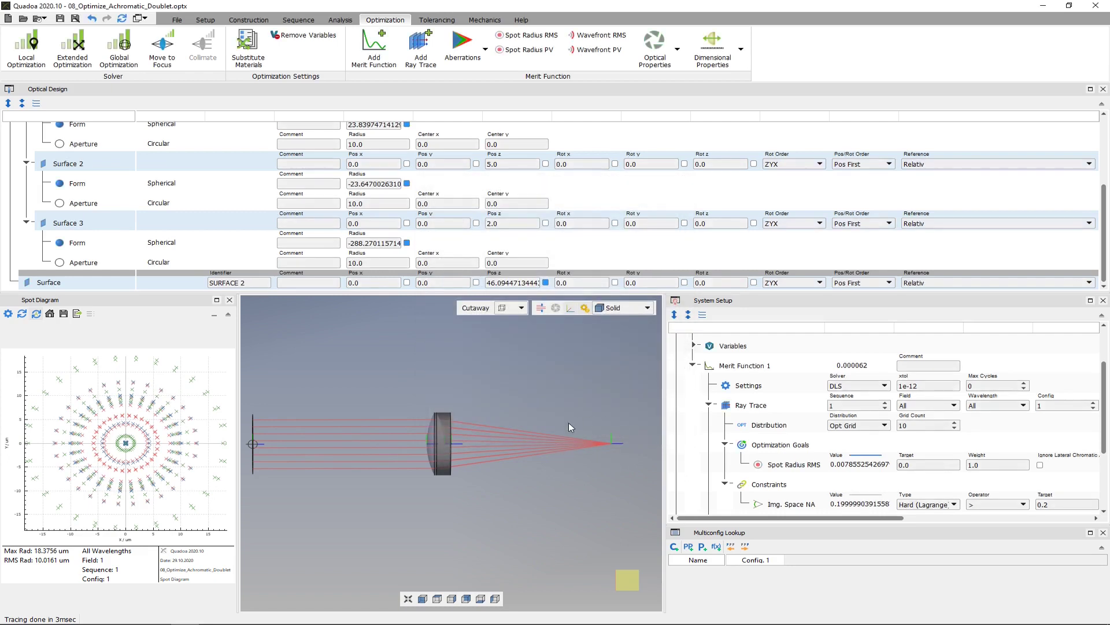